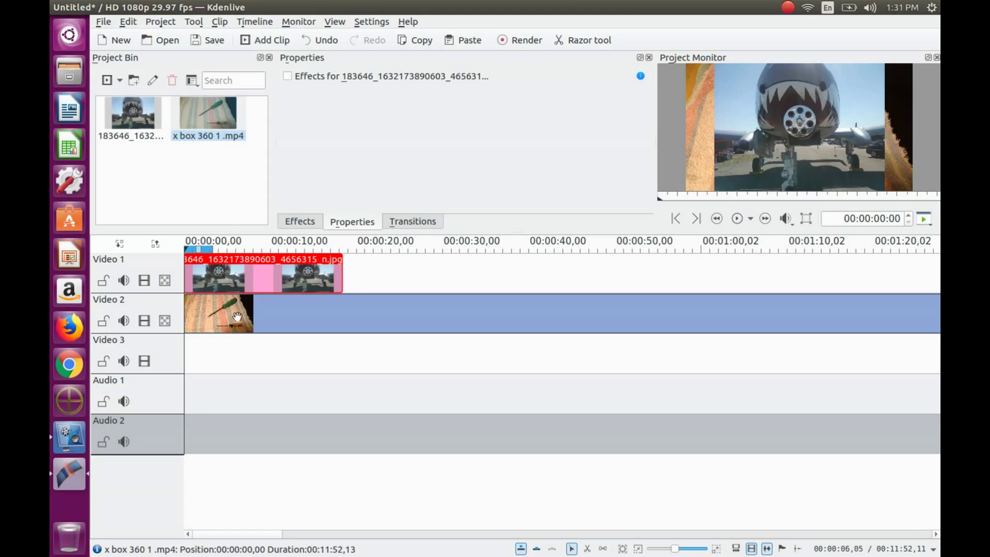
# Razor-cut the Video 2 screwdriver clip at 00:00:52 and delete the trailing piece.
pyautogui.click(597, 42)
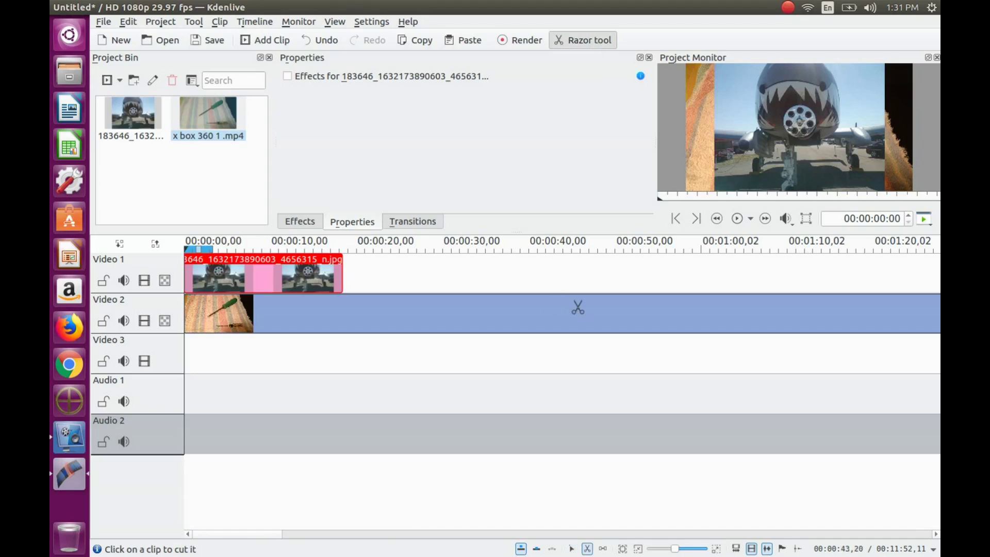
pyautogui.click(634, 307)
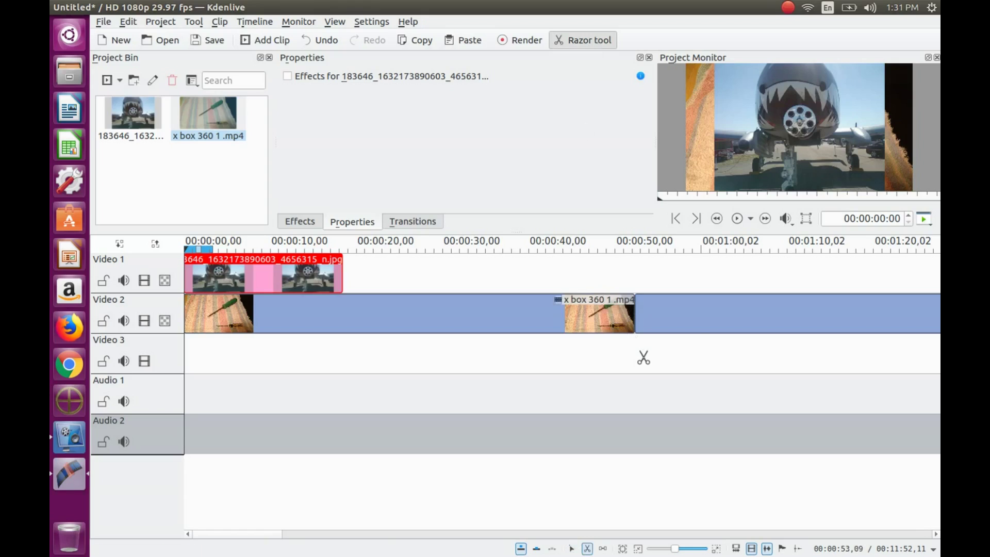
pyautogui.press('s')
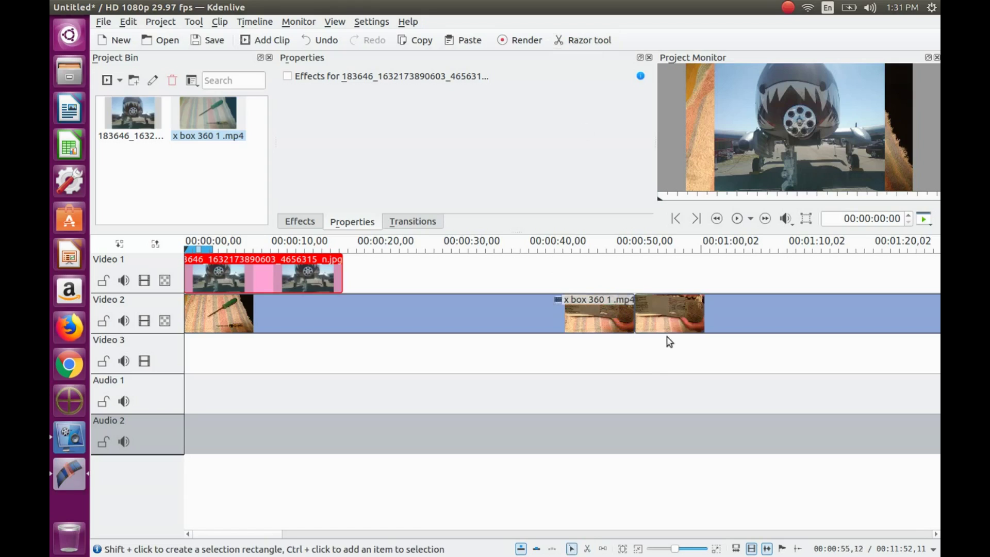
pyautogui.rightClick(745, 318)
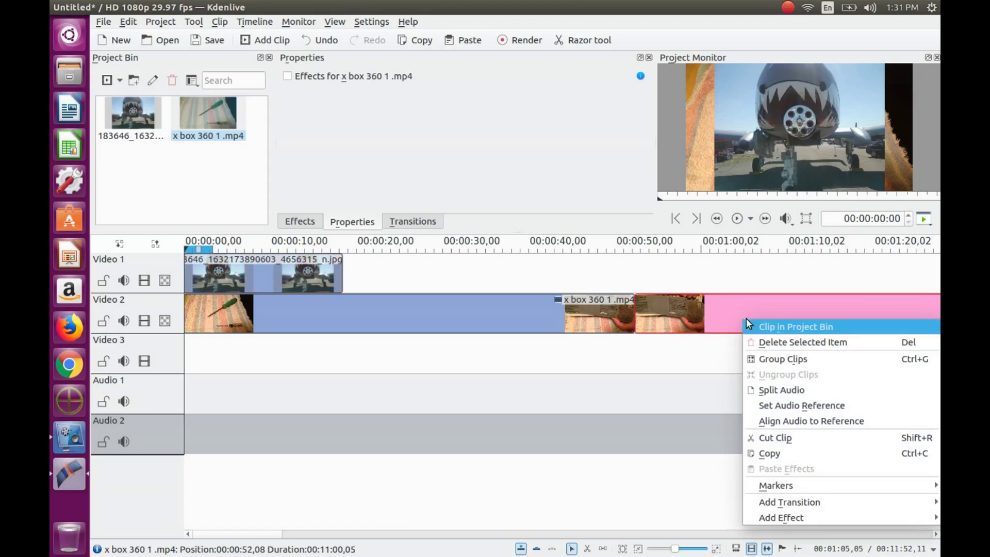
pyautogui.click(760, 343)
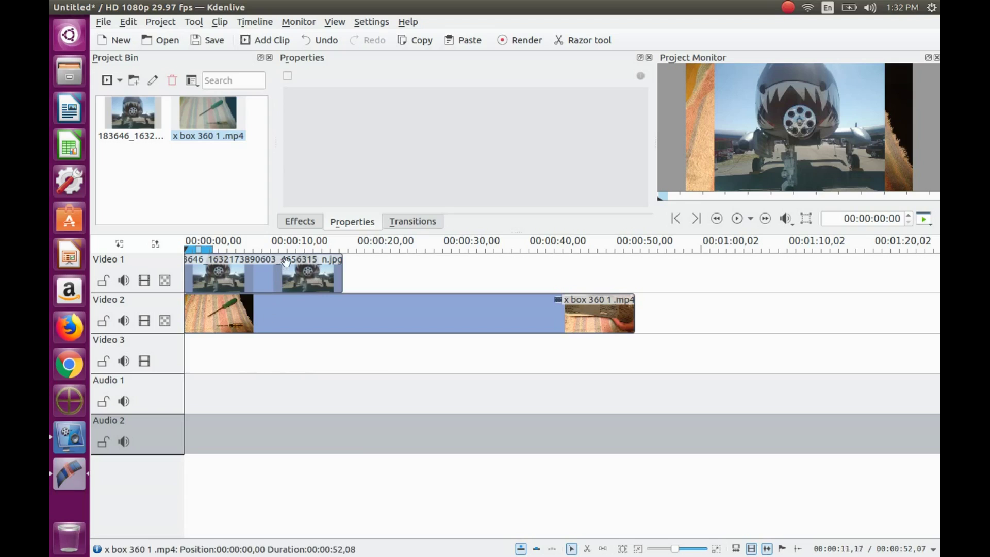
# Search the effects for 'pan' and drop Pan and Zoom onto the aircraft photo on Video 1.
pyautogui.click(303, 225)
pyautogui.write('pa')
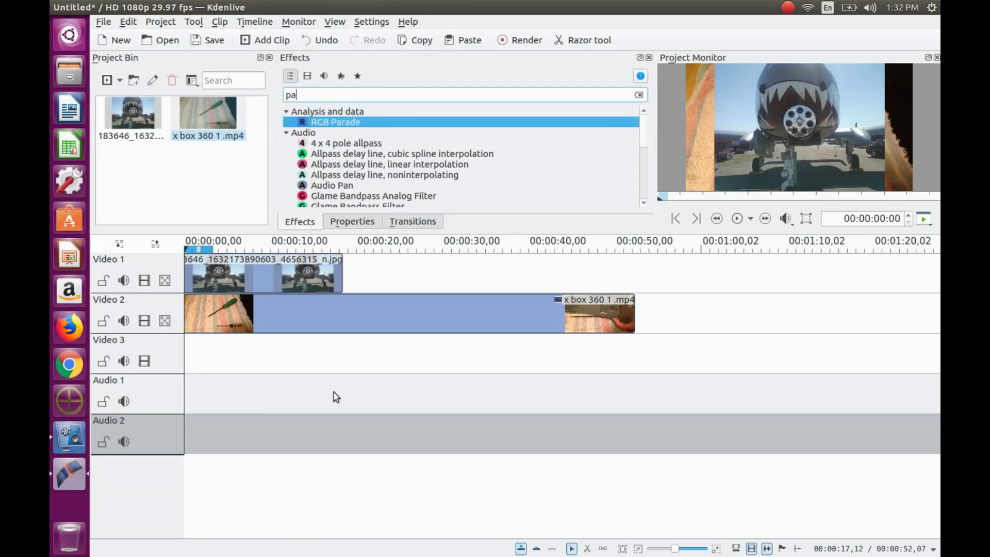
pyautogui.write('n')
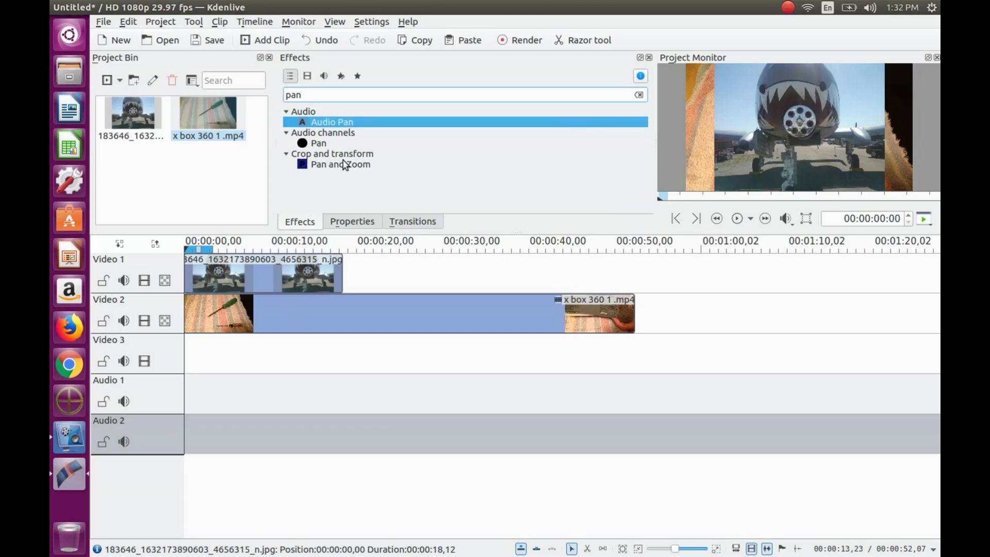
pyautogui.moveTo(342, 165); pyautogui.dragTo(252, 278)
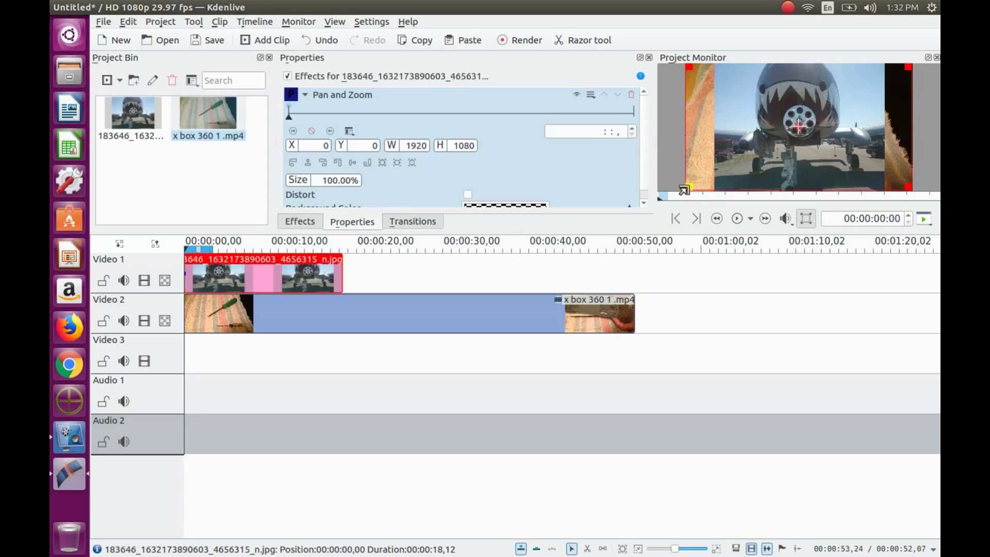
# Shrink the photo's Pan and Zoom frame to about 56.76% (1080×613).
pyautogui.moveTo(687, 191); pyautogui.dragTo(747, 140)
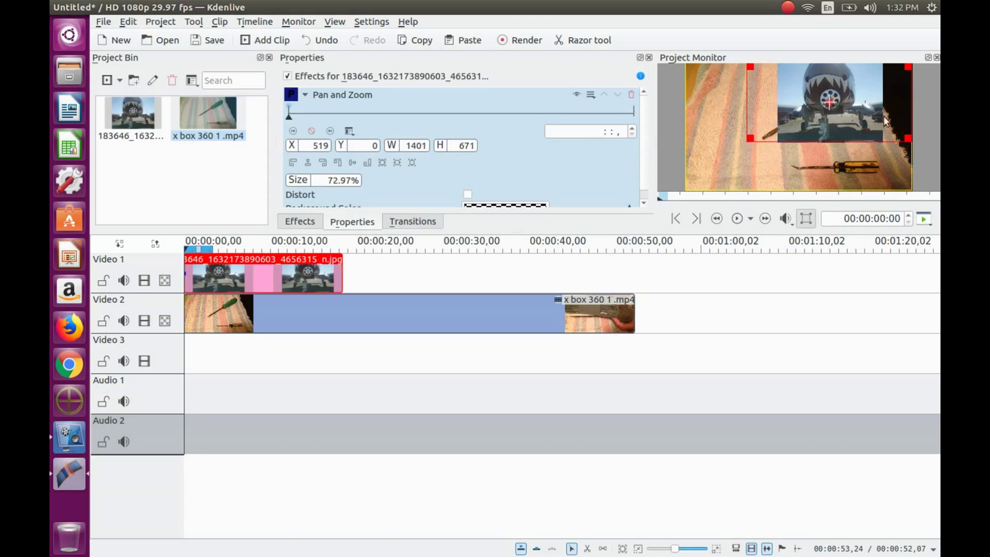
pyautogui.moveTo(910, 141); pyautogui.dragTo(875, 135)
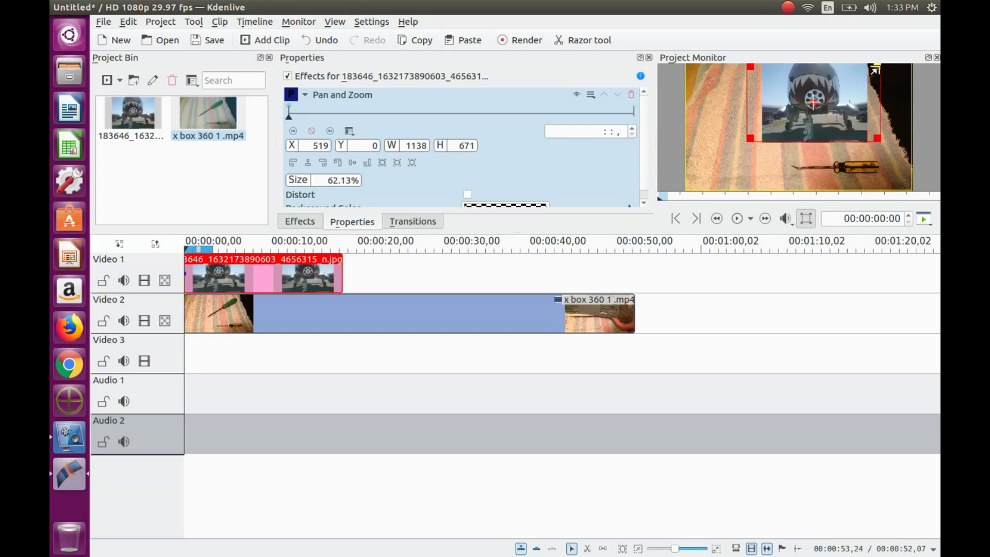
pyautogui.moveTo(875, 70); pyautogui.dragTo(868, 76)
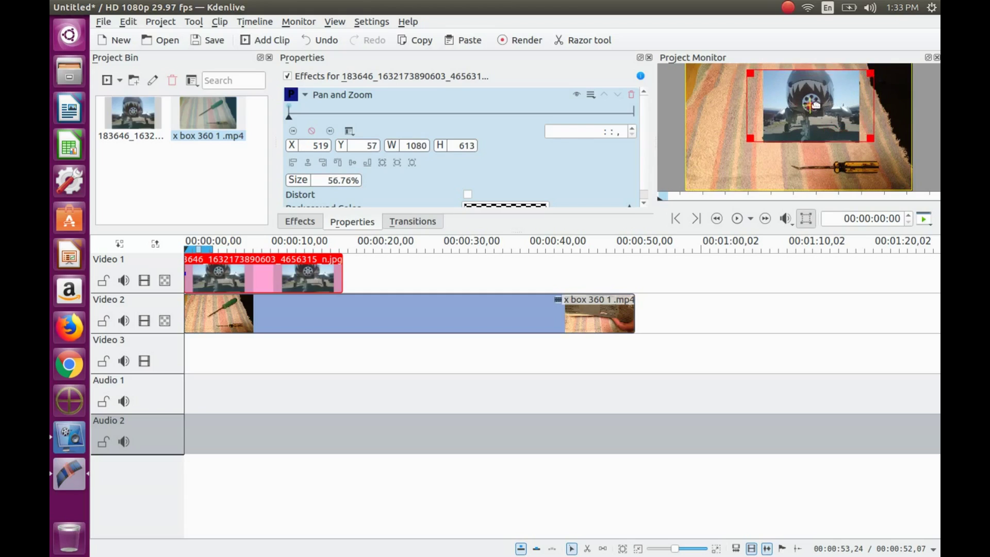
# Move the shrunken photo into the top-left corner at position -1,-1.
pyautogui.moveTo(810, 105); pyautogui.dragTo(749, 100)
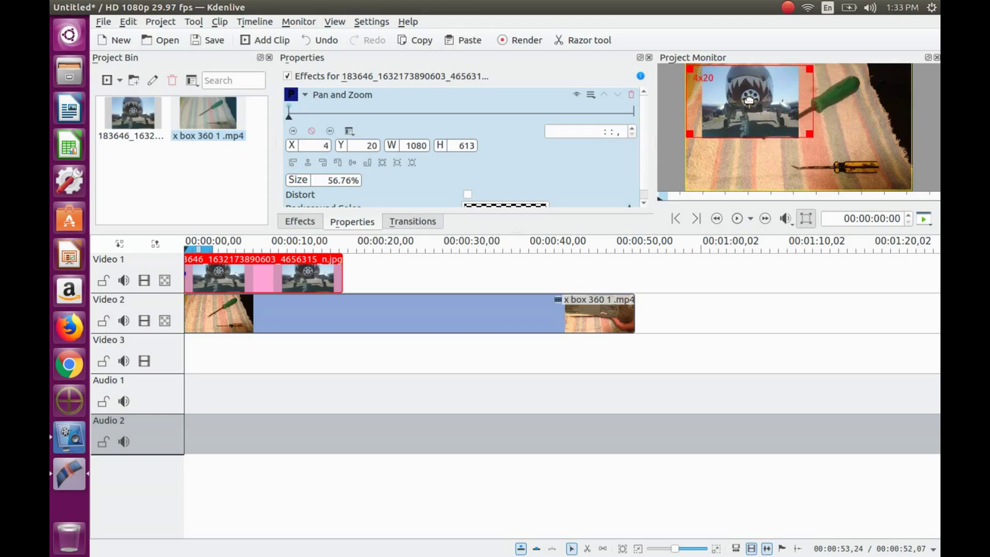
pyautogui.moveTo(748, 101); pyautogui.dragTo(749, 97)
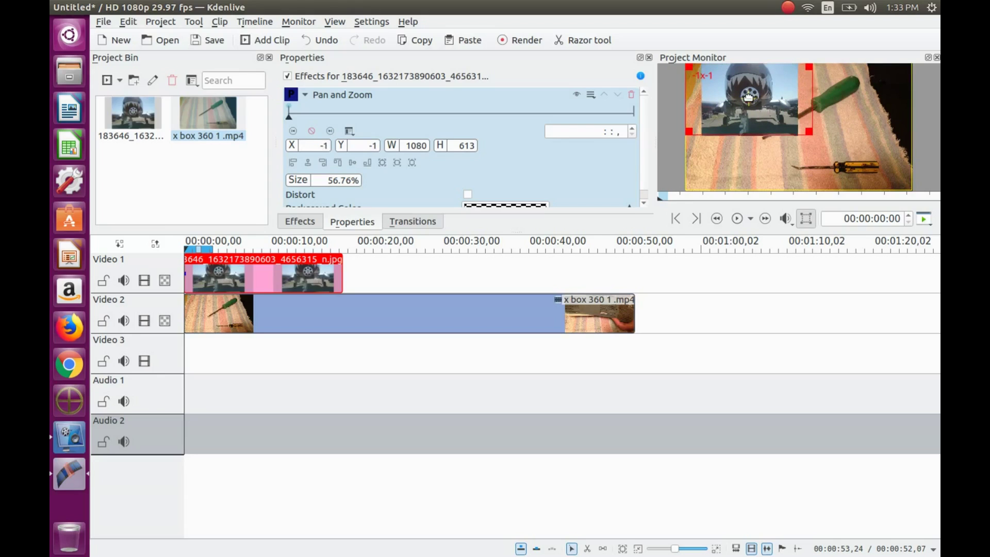
pyautogui.moveTo(331, 298)
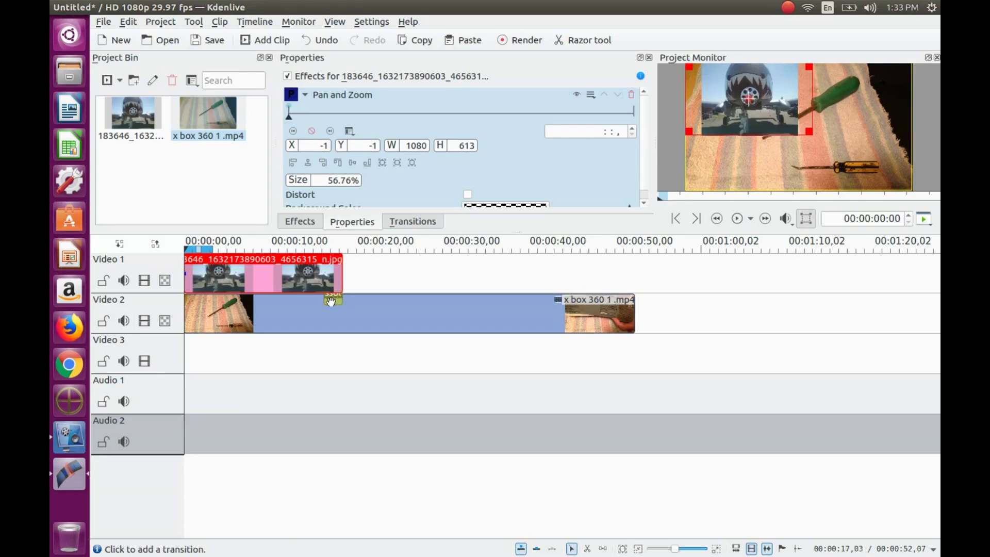
# Add a transition stretched back to the clip start and set its type to Slide.
pyautogui.click(328, 301)
pyautogui.moveTo(277, 298); pyautogui.dragTo(179, 296)
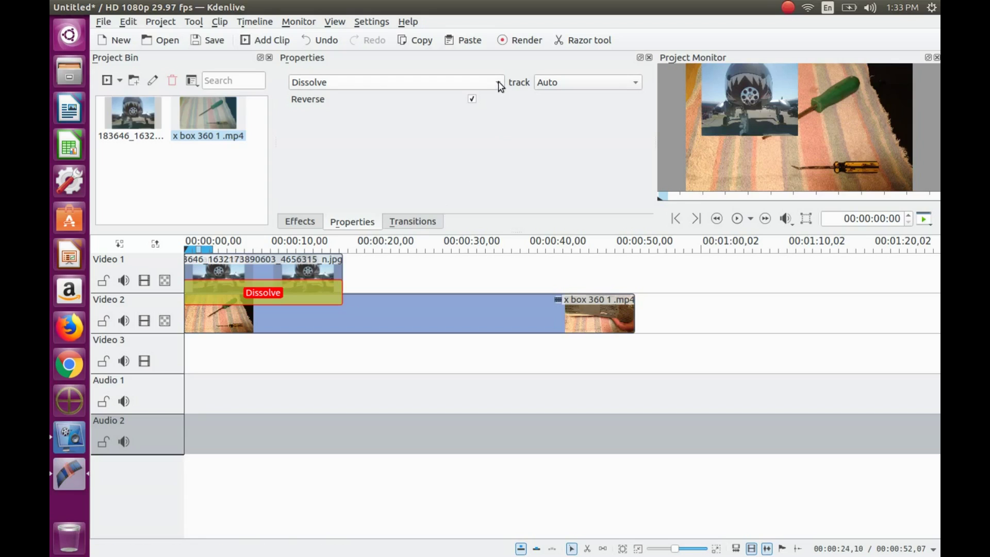
pyautogui.click(499, 83)
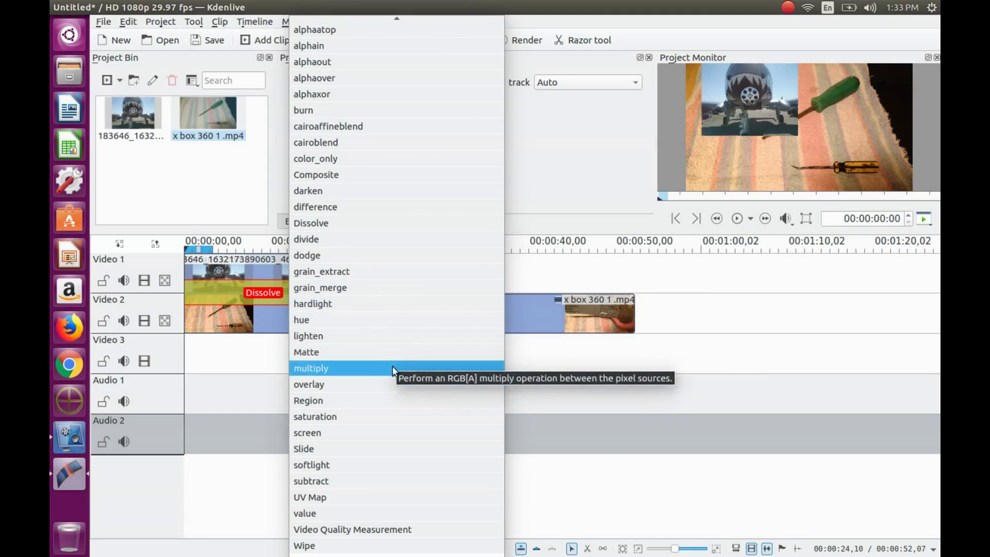
pyautogui.click(393, 452)
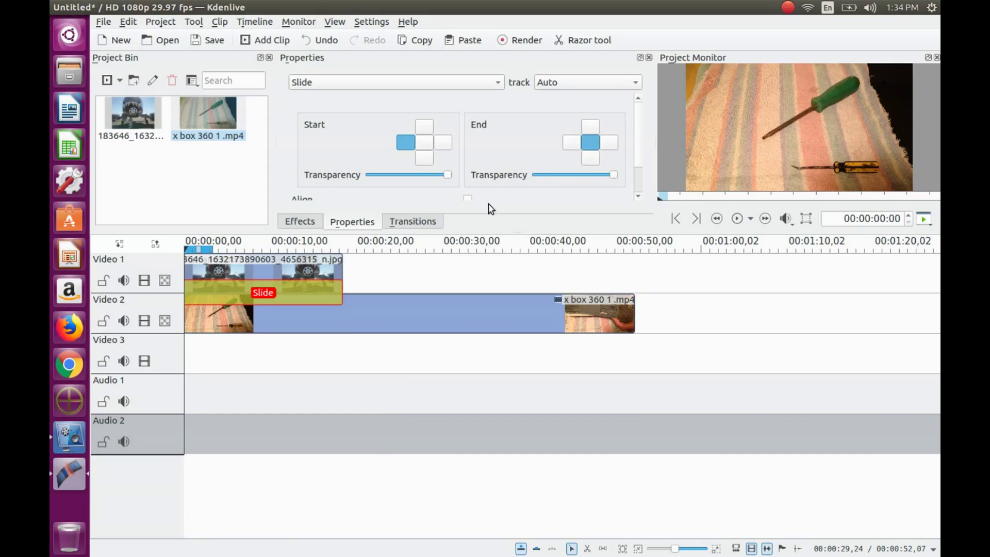
# Uncheck Force Progressive Rendering and set the Slide's End position to the right square.
pyautogui.scroll(-2, 479, 154)
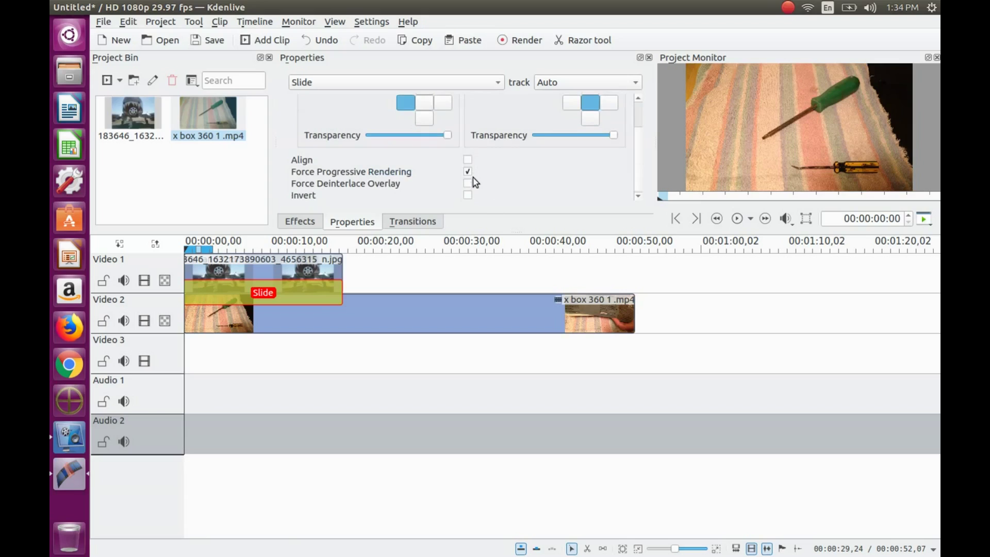
pyautogui.click(467, 173)
pyautogui.scroll(2, 640, 168)
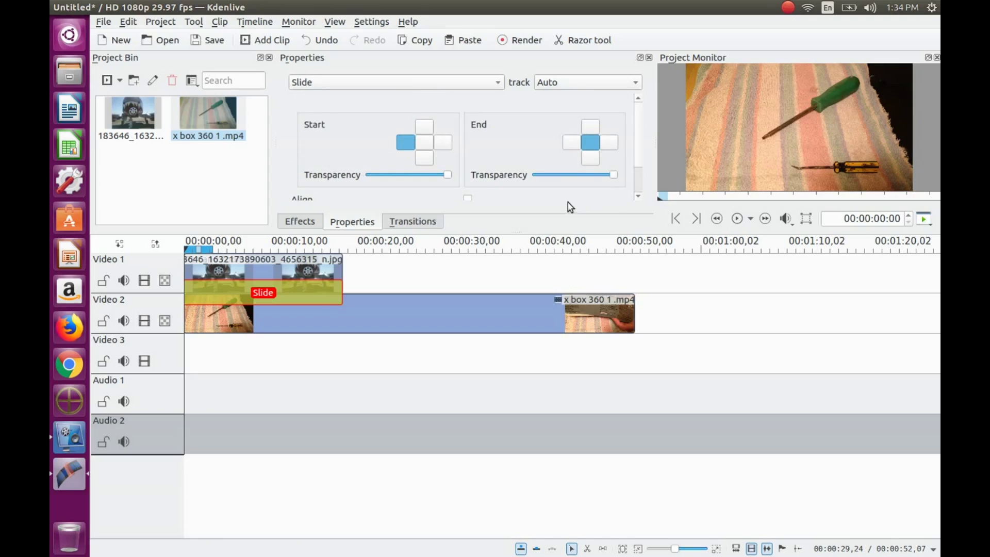
pyautogui.click(609, 143)
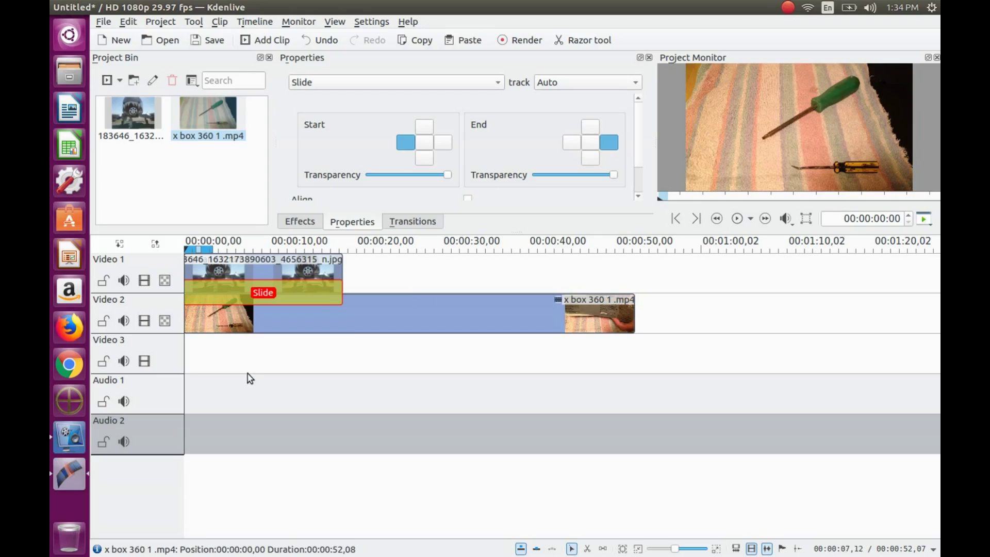
# Deselect the transition and play the timeline from near its start to preview the slide.
pyautogui.click(191, 361)
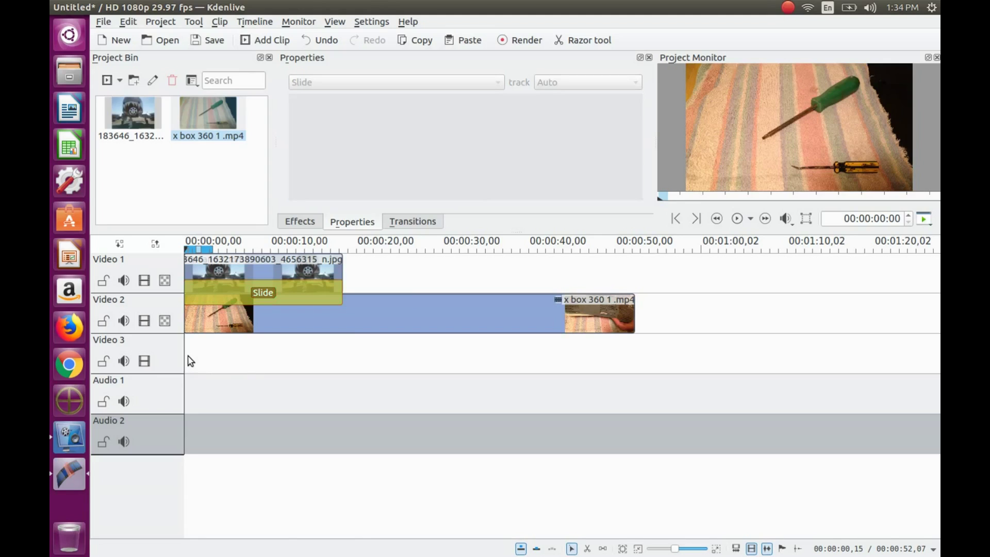
pyautogui.click(191, 360)
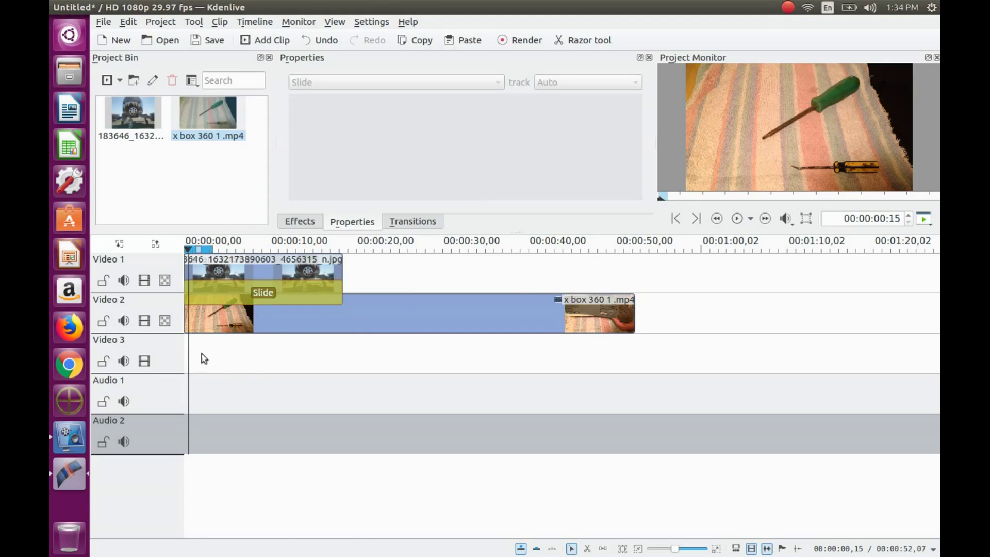
pyautogui.click(738, 218)
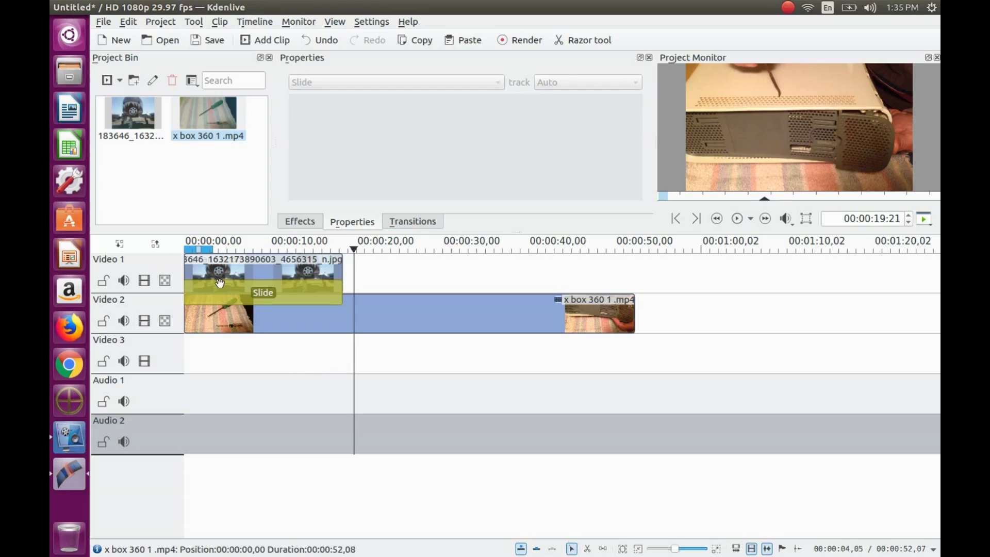
# Create a new title clip from the Project Bin's context menu.
pyautogui.rightClick(141, 168)
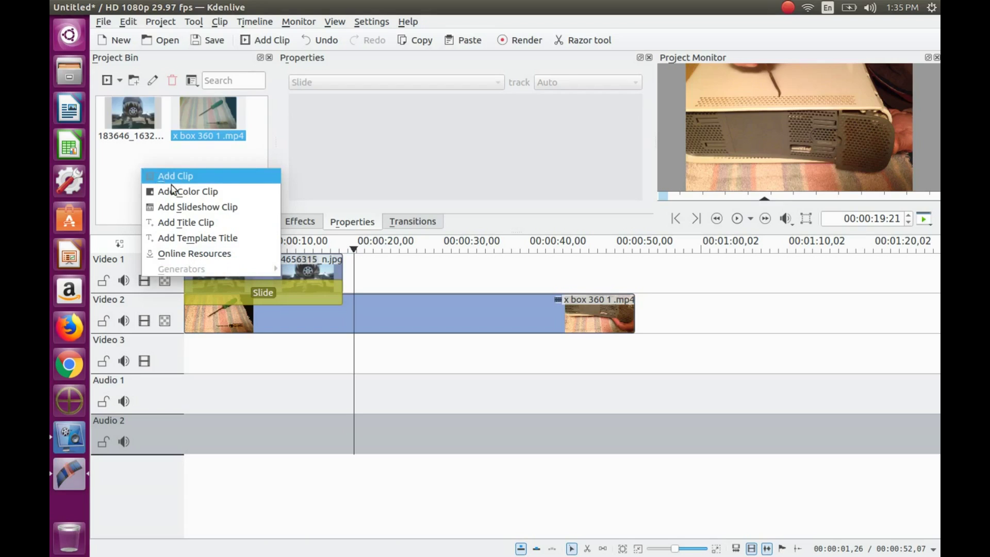
pyautogui.click(198, 222)
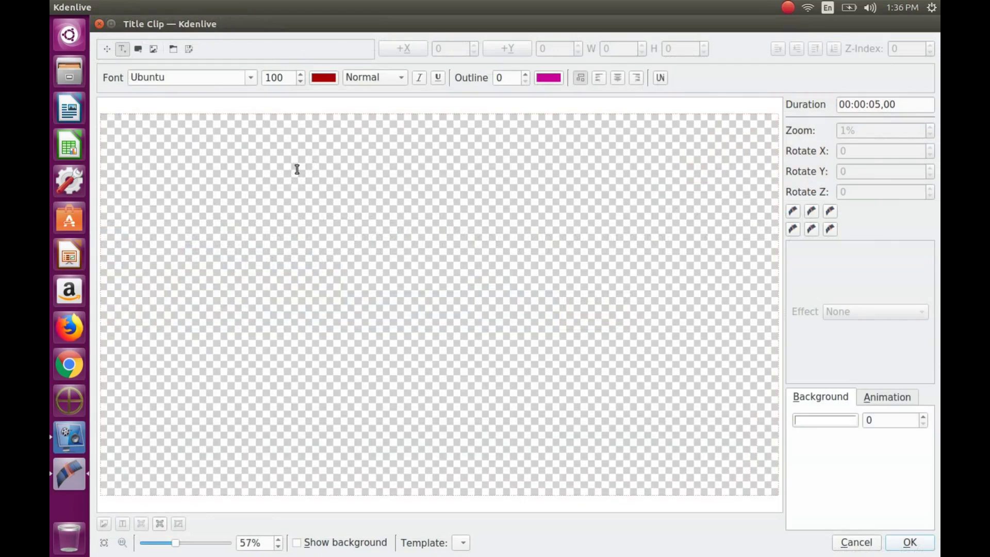
# Type 'Become A Subscriber' and a second line 'It Is Free' beneath it on the title canvas.
pyautogui.click(297, 169)
pyautogui.write('Become')
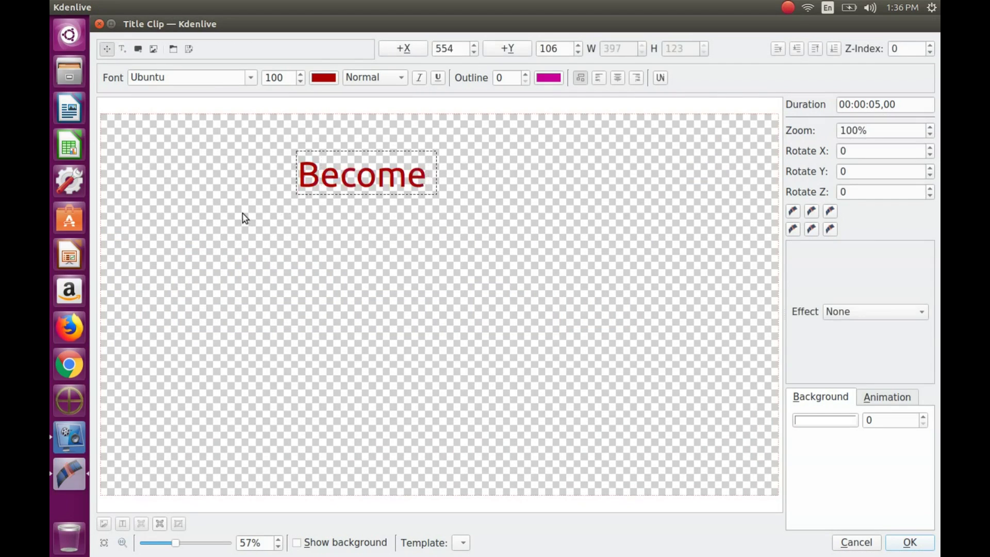
pyautogui.write(' A Subscriber')
pyautogui.click(354, 255)
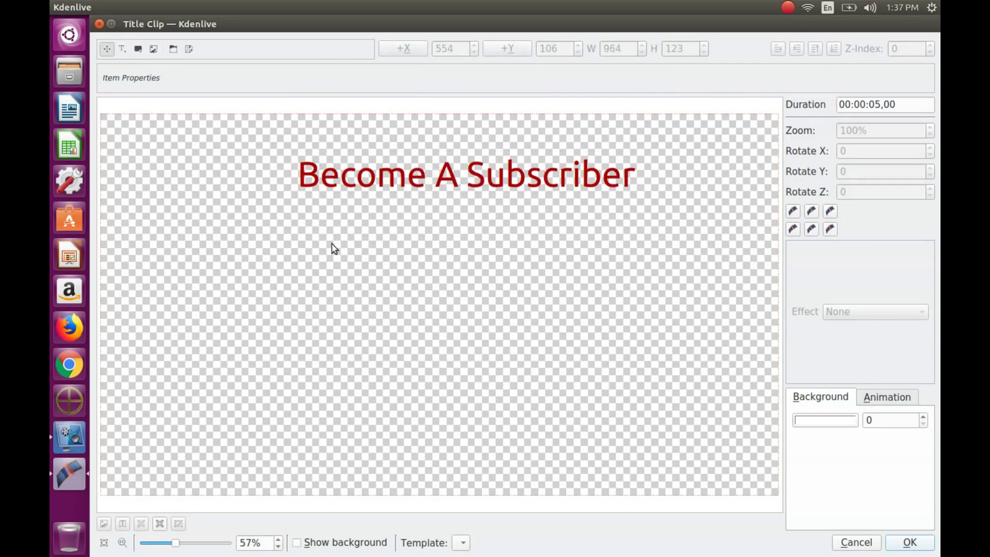
pyautogui.hotkey('alt', 't')
pyautogui.click(331, 218)
pyautogui.write('It It Is Free')
# Raise the second line's position values, with the line at size 201, and finish the title into the bin.
pyautogui.click(475, 48)
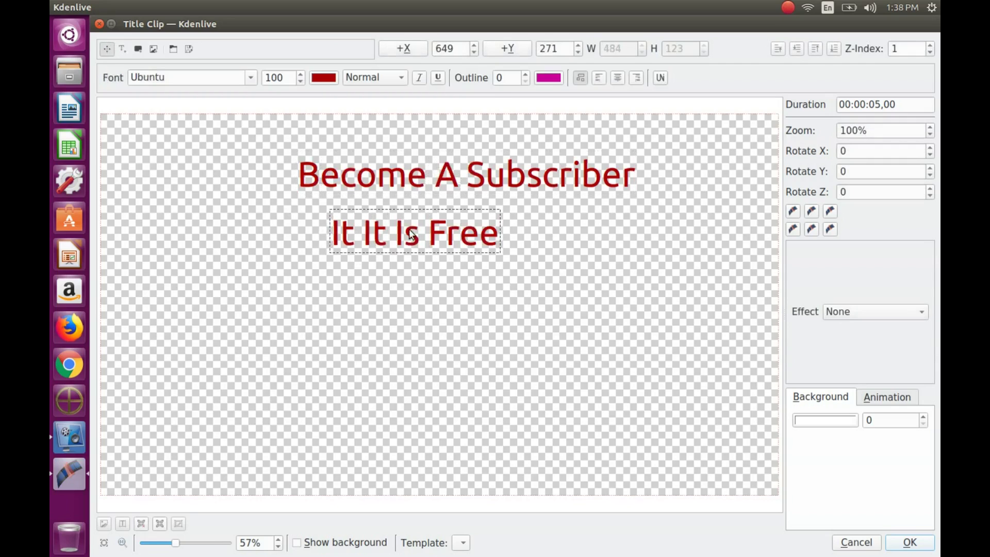
pyautogui.scroll(3, 475, 48)
pyautogui.scroll(15, 554, 48)
pyautogui.scroll(10, 289, 79)
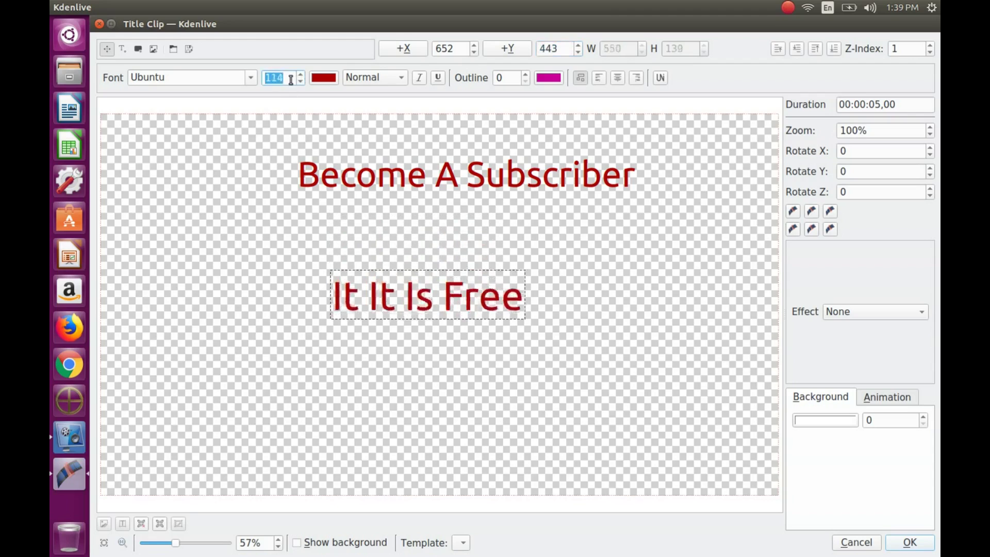
pyautogui.scroll(3, 291, 83)
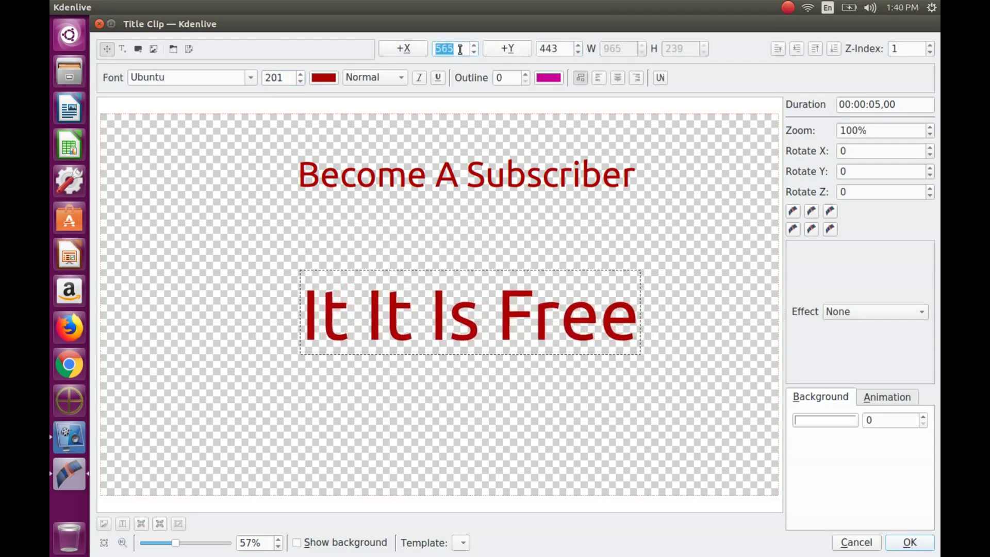
pyautogui.press('Return')
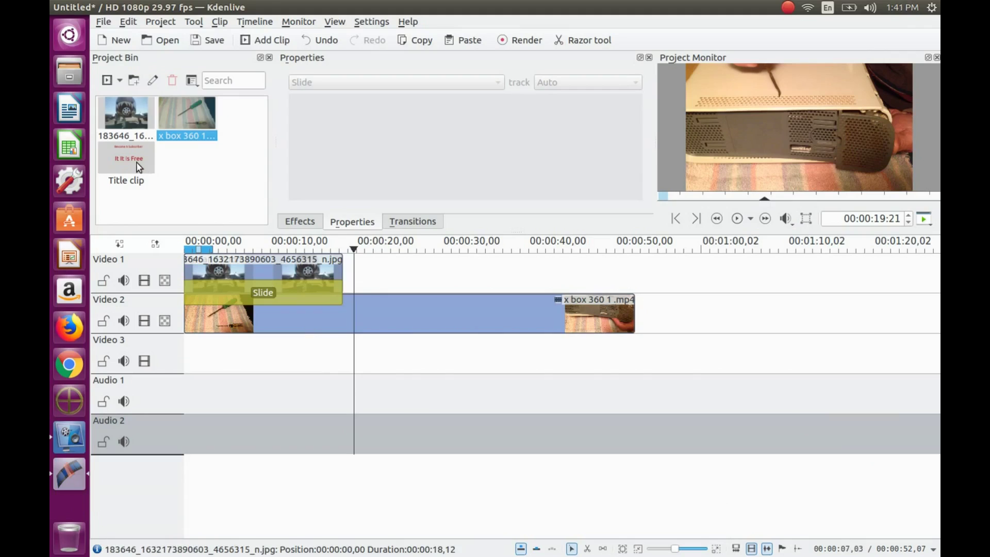
# Place the title clip on Video 1 near 00:00:27 and extend it to about 00:00:47.
pyautogui.moveTo(132, 160); pyautogui.dragTo(448, 279)
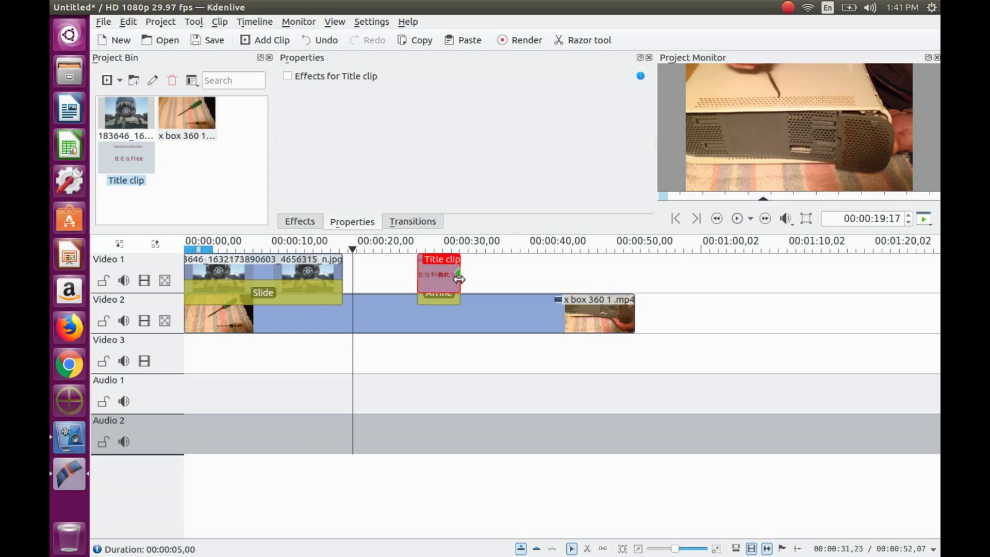
pyautogui.moveTo(459, 276); pyautogui.dragTo(593, 277)
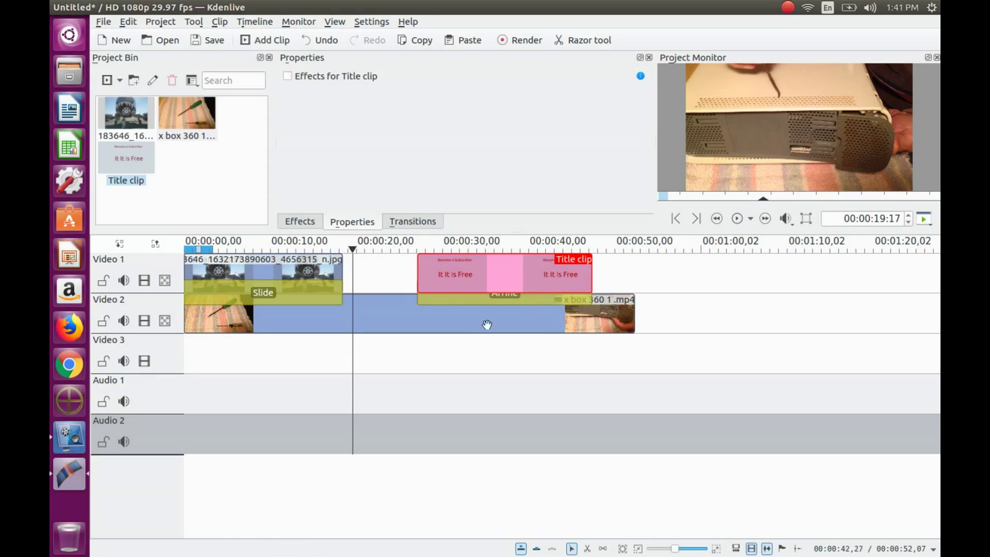
# Change the title's Affine transition to Slide, set its End to the right square, and preview the slide.
pyautogui.click(580, 301)
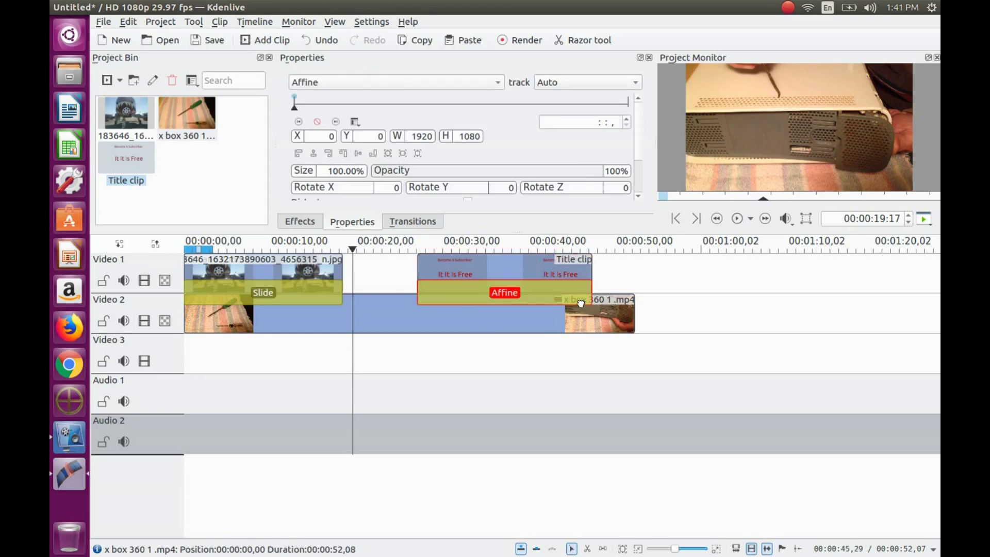
pyautogui.click(493, 83)
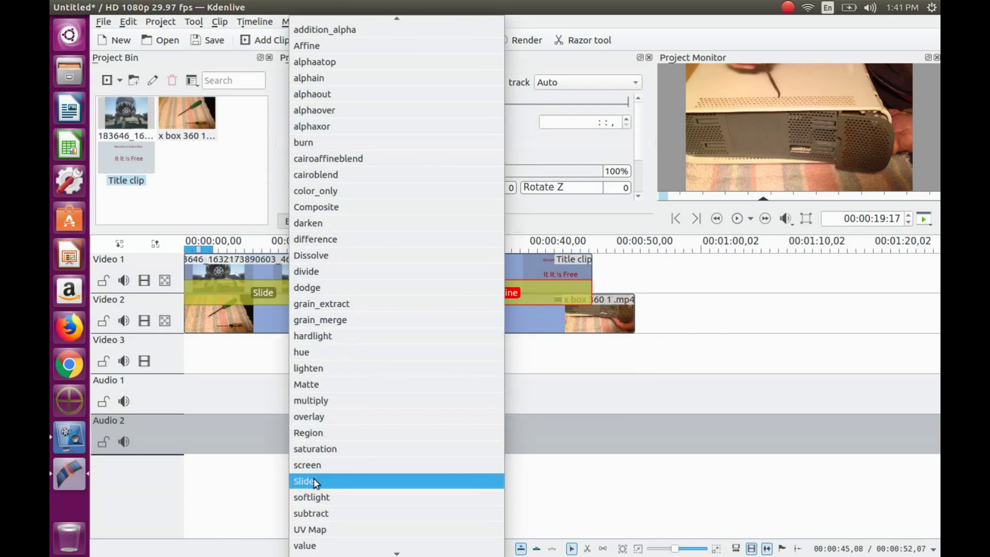
pyautogui.click(371, 480)
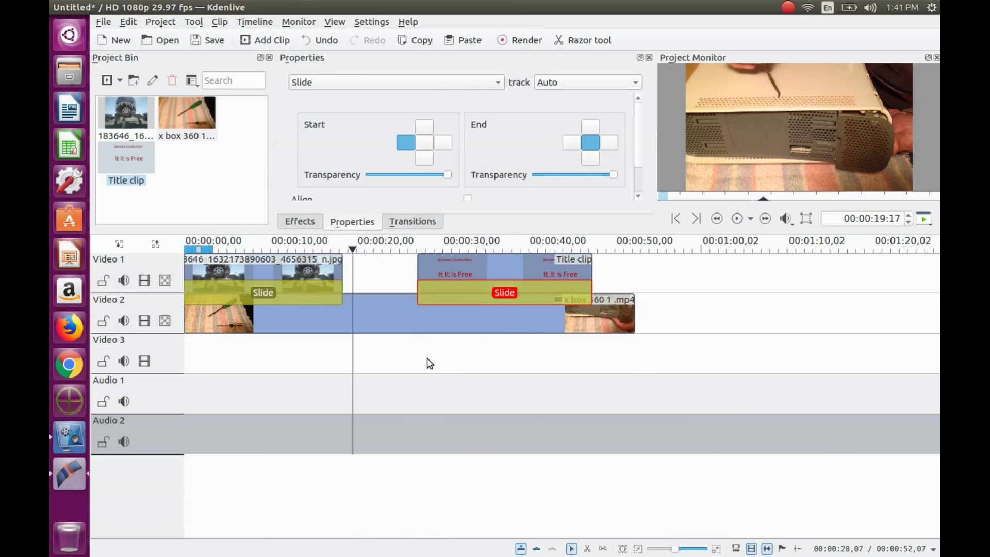
pyautogui.click(608, 142)
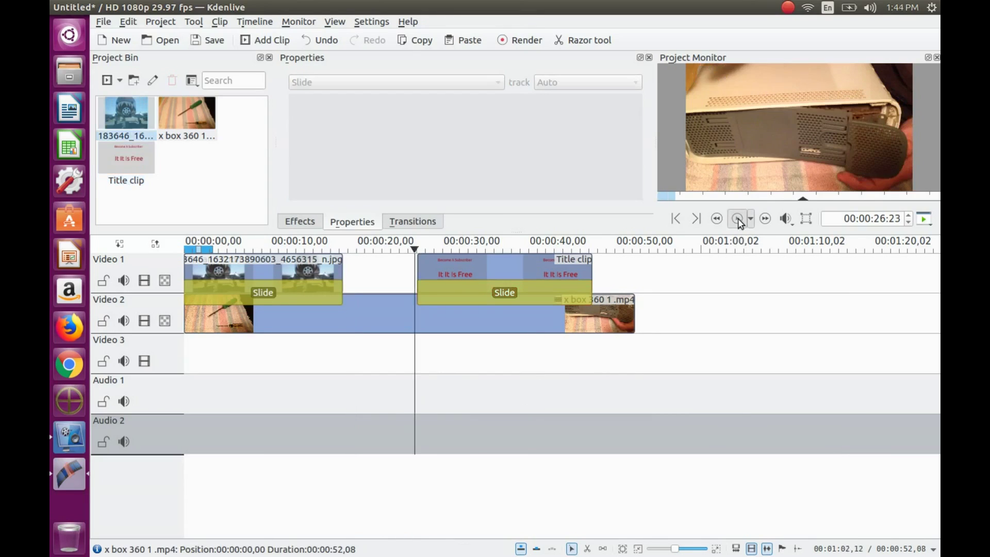
pyautogui.click(737, 219)
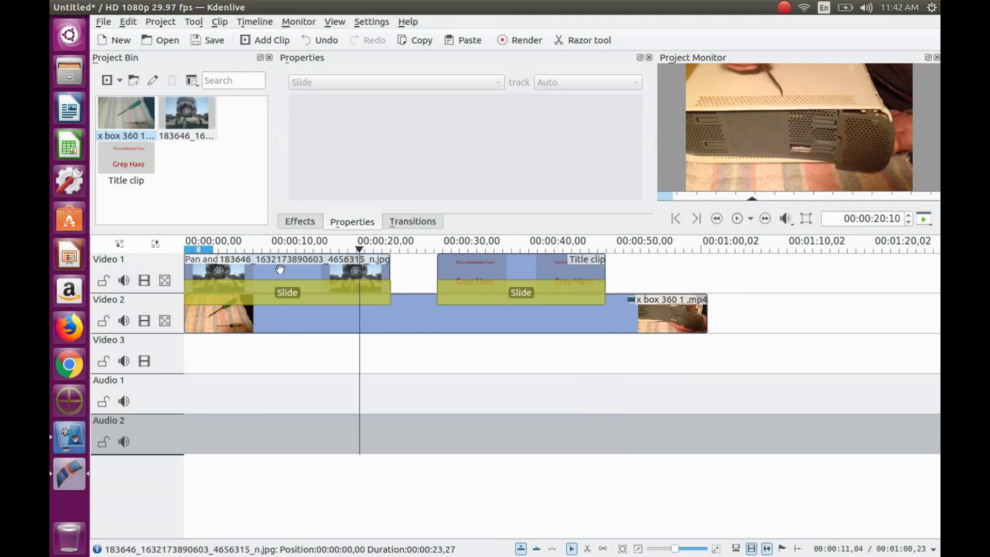
# Select the aircraft image clip and drag its Pan and Zoom frame right and down in the Project Monitor.
pyautogui.click(280, 268)
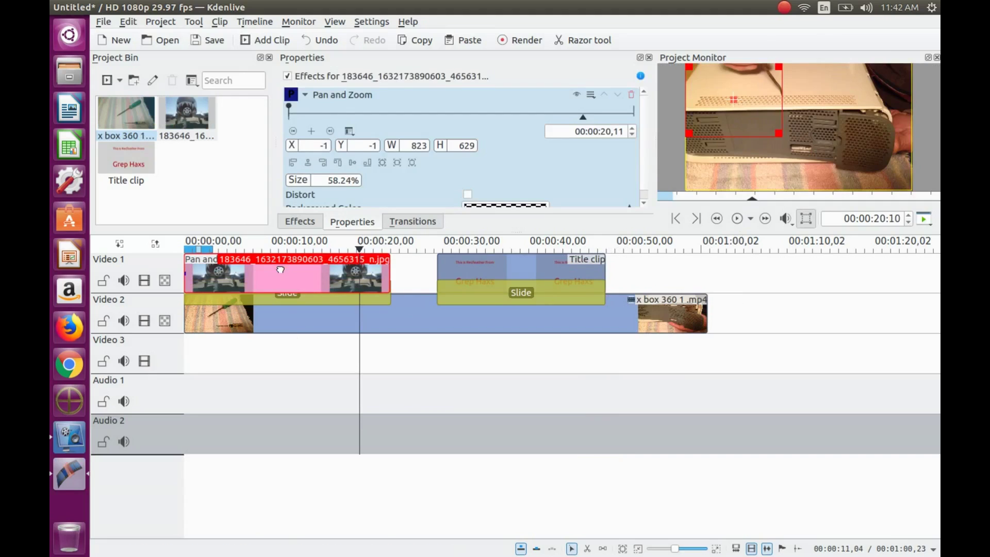
pyautogui.click(732, 102)
pyautogui.moveTo(732, 103); pyautogui.dragTo(785, 102)
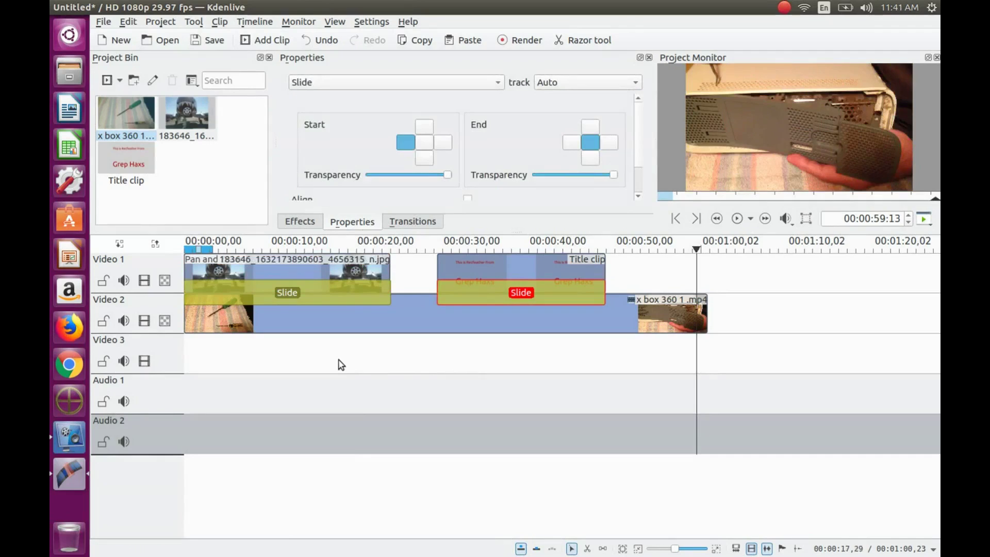
pyautogui.click(312, 357)
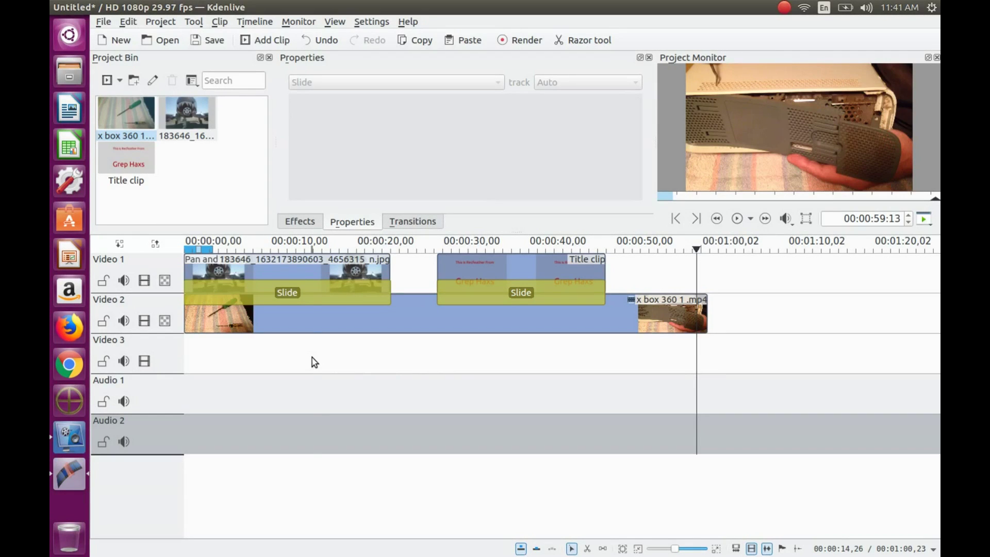
pyautogui.click(311, 357)
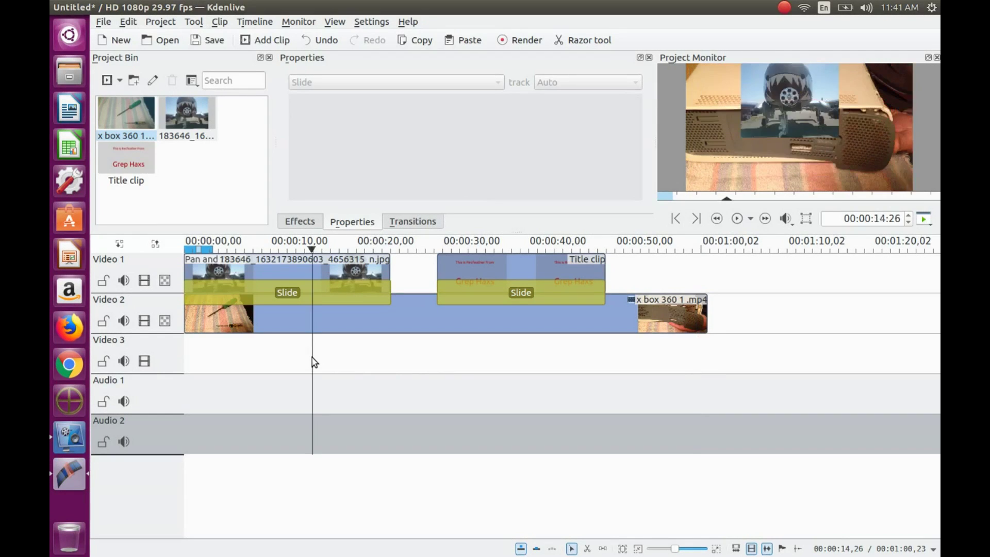
pyautogui.click(324, 293)
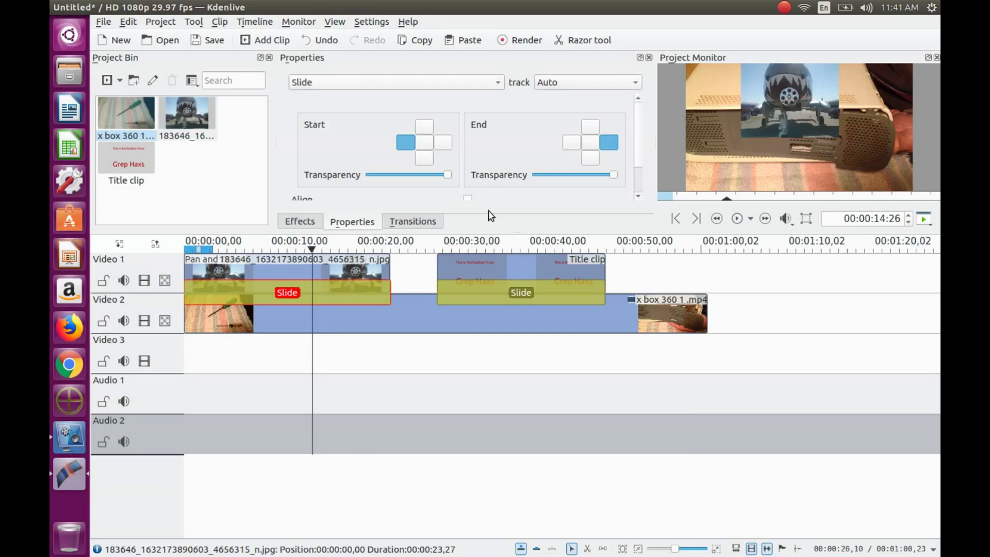
pyautogui.scroll(-2, 642, 164)
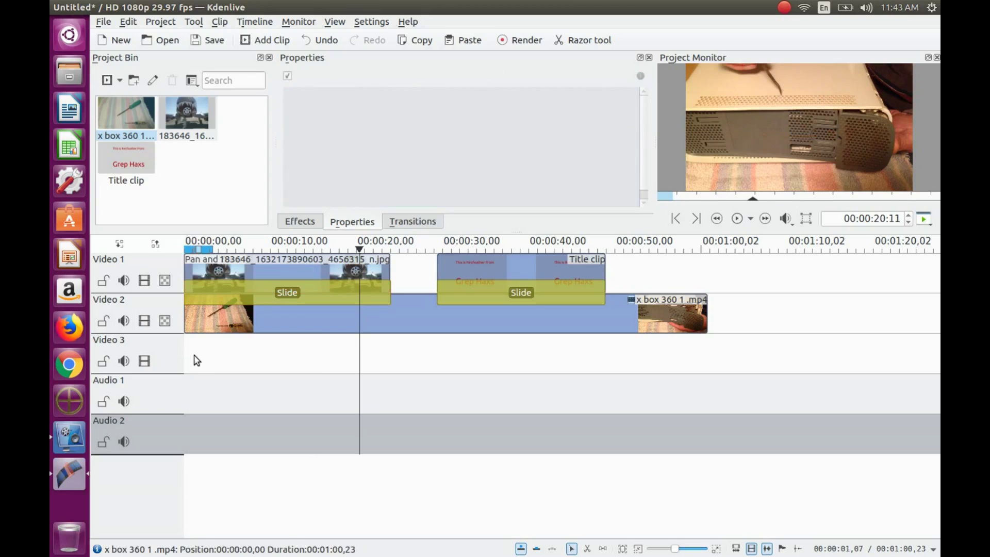
pyautogui.click(194, 357)
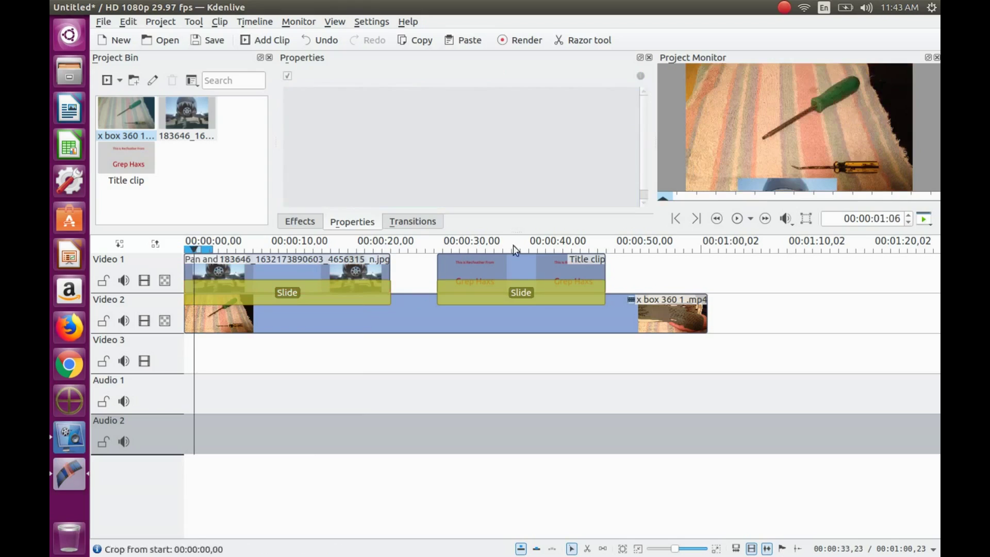
# Play and pause the image overlay's slide, then jump to 00:00:31 and select the title's Slide transition.
pyautogui.click(737, 218)
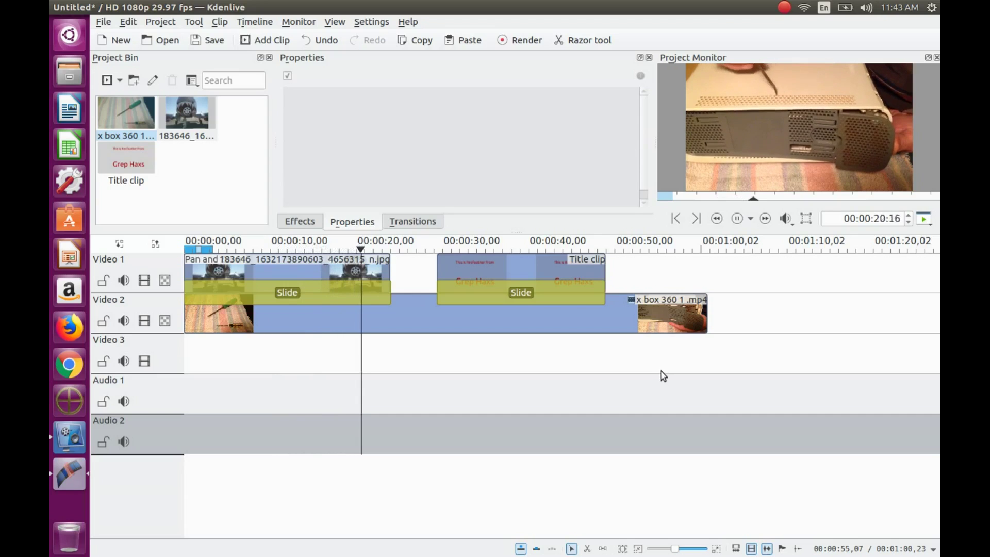
pyautogui.click(737, 219)
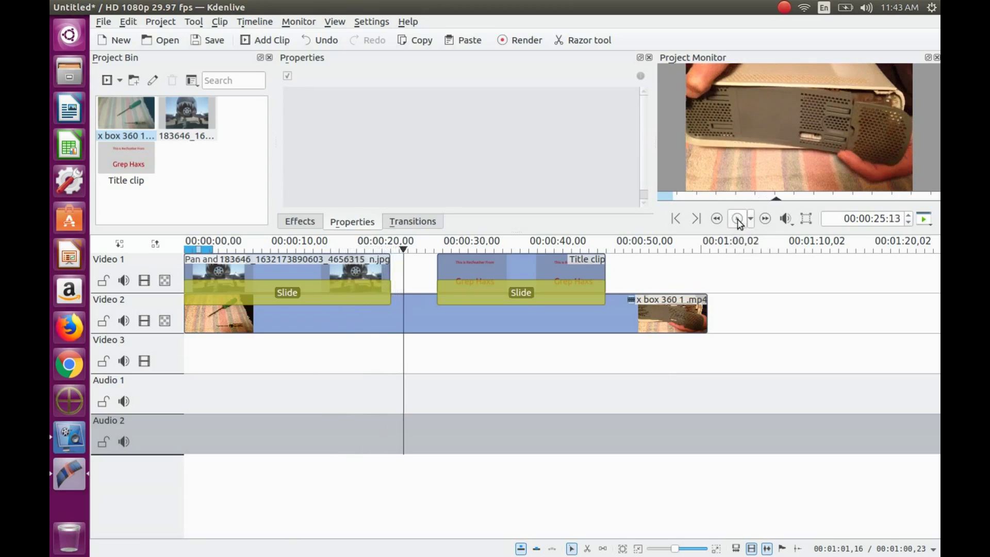
pyautogui.click(452, 350)
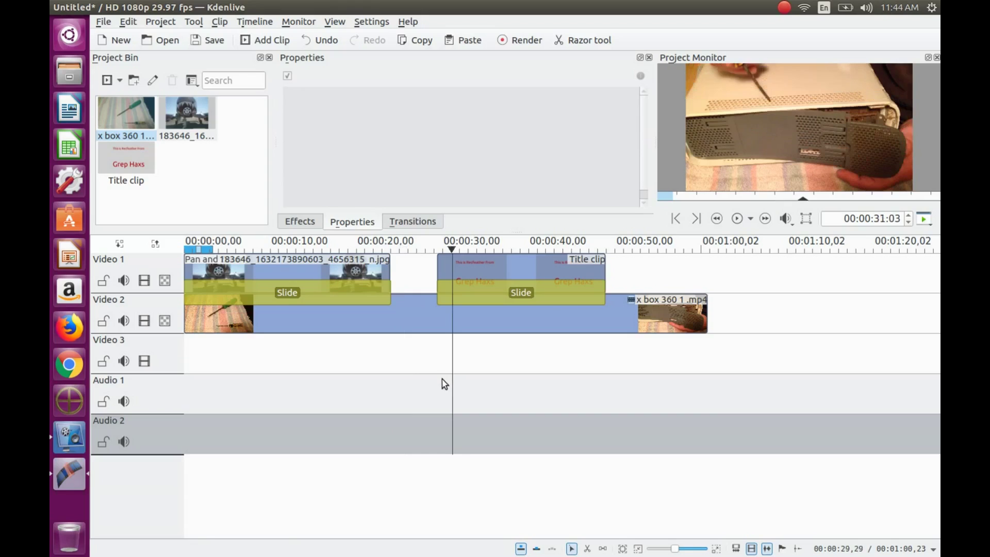
pyautogui.click(479, 295)
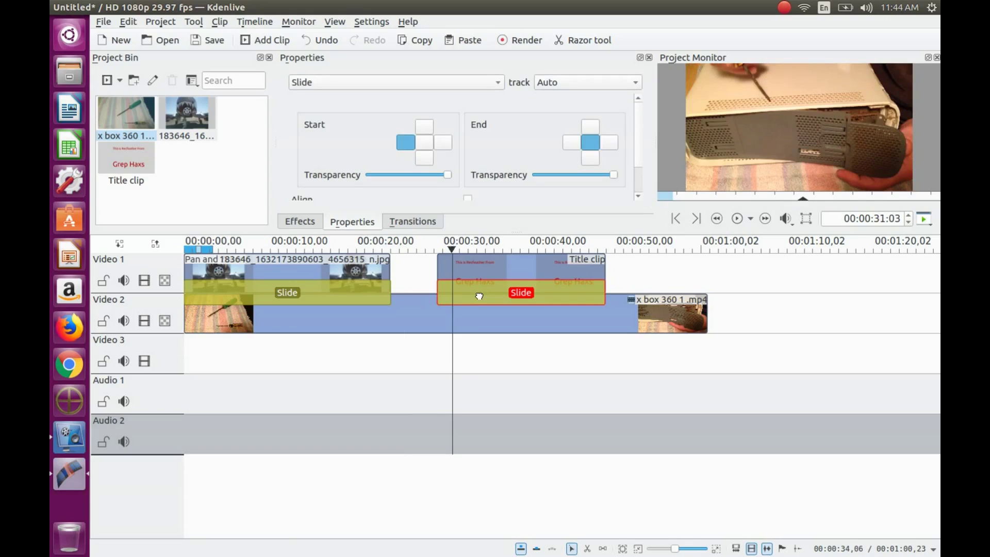
# Set the title's Slide transition to run from top to bottom, then deselect it.
pyautogui.scroll(-2, 639, 160)
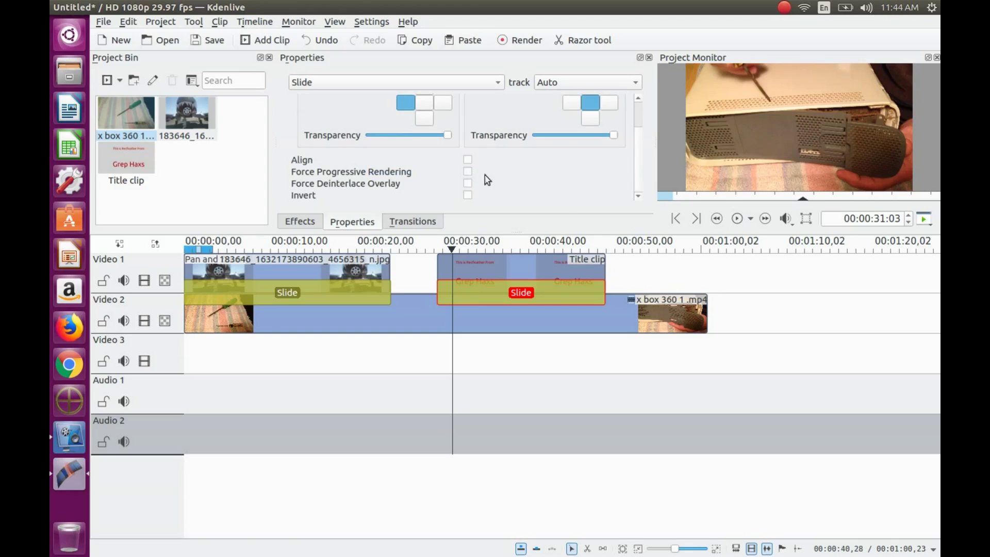
pyautogui.scroll(1, 639, 177)
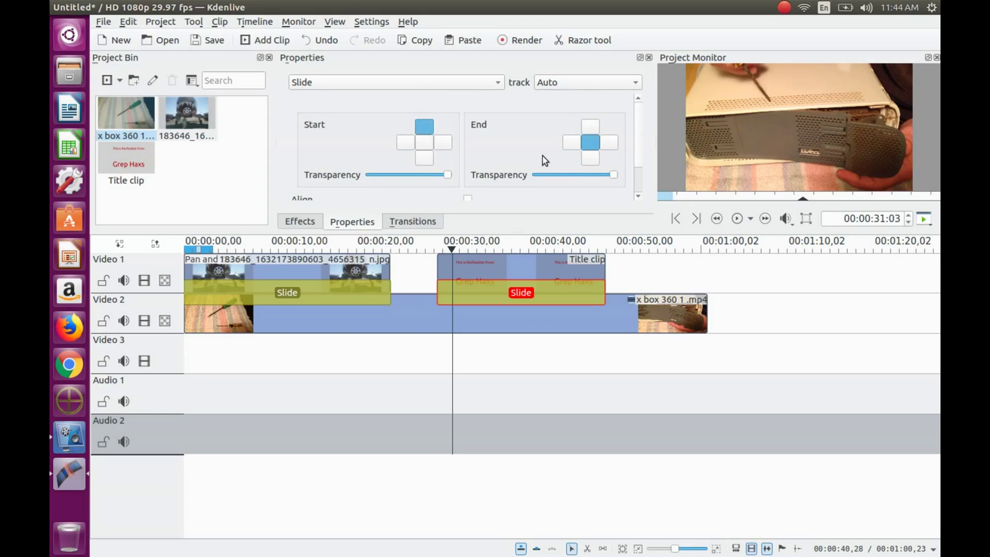
pyautogui.click(590, 158)
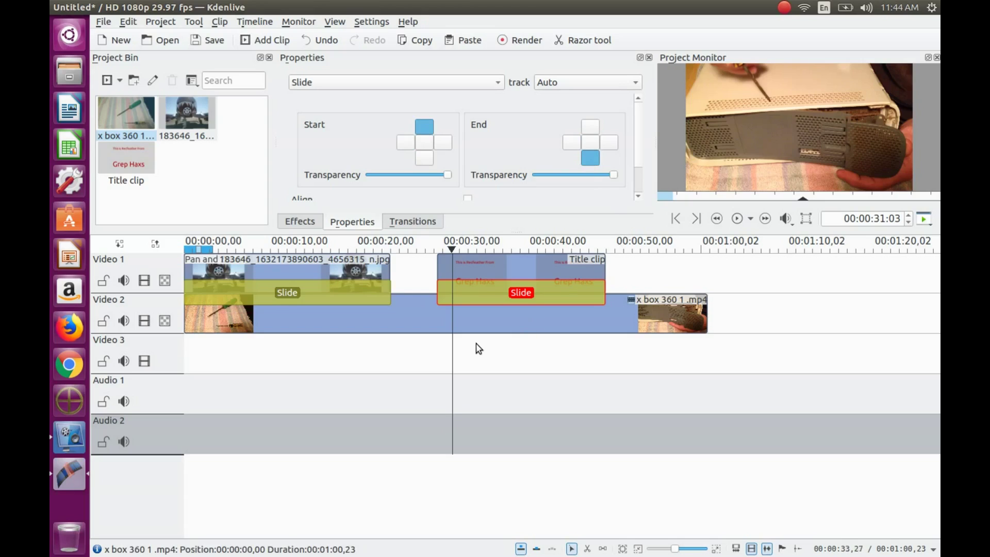
pyautogui.click(435, 343)
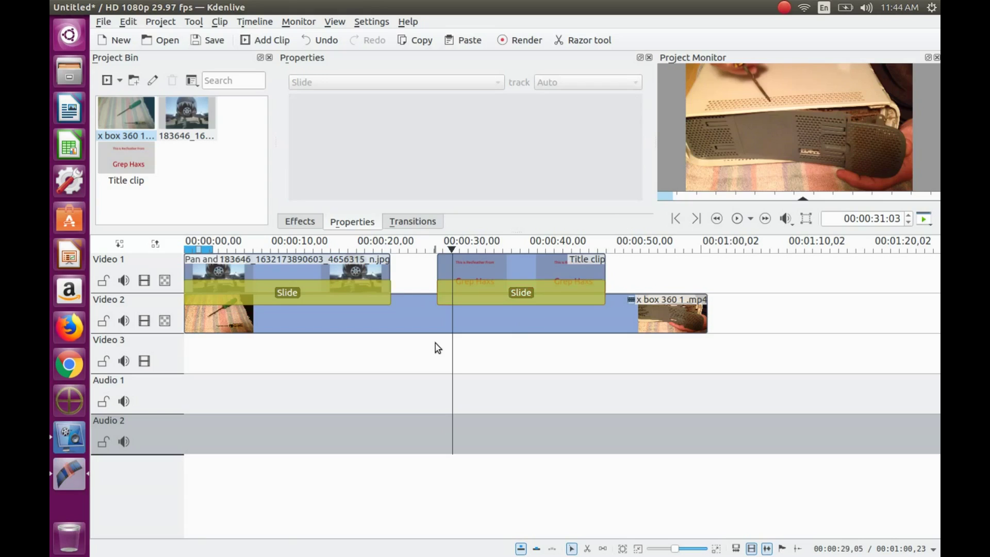
pyautogui.click(435, 344)
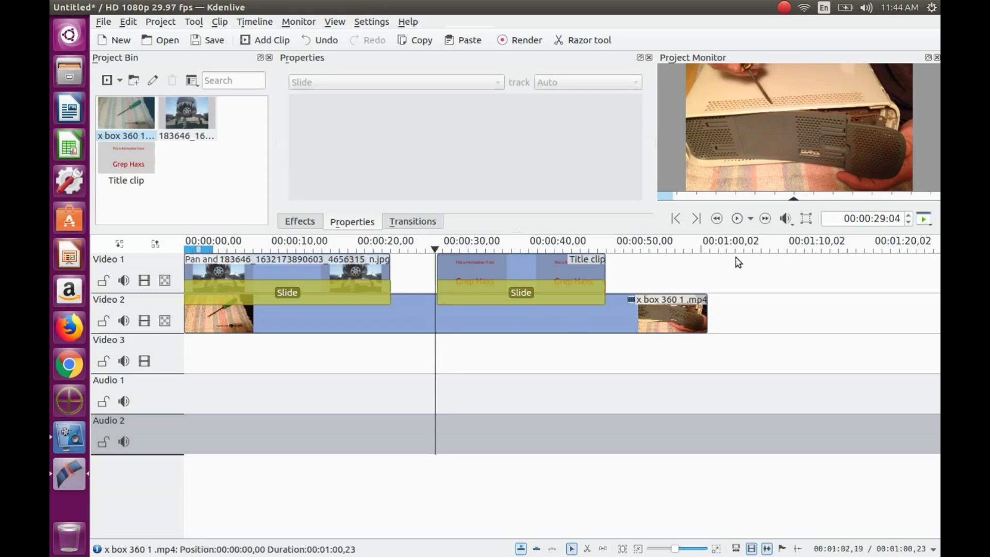
pyautogui.click(737, 219)
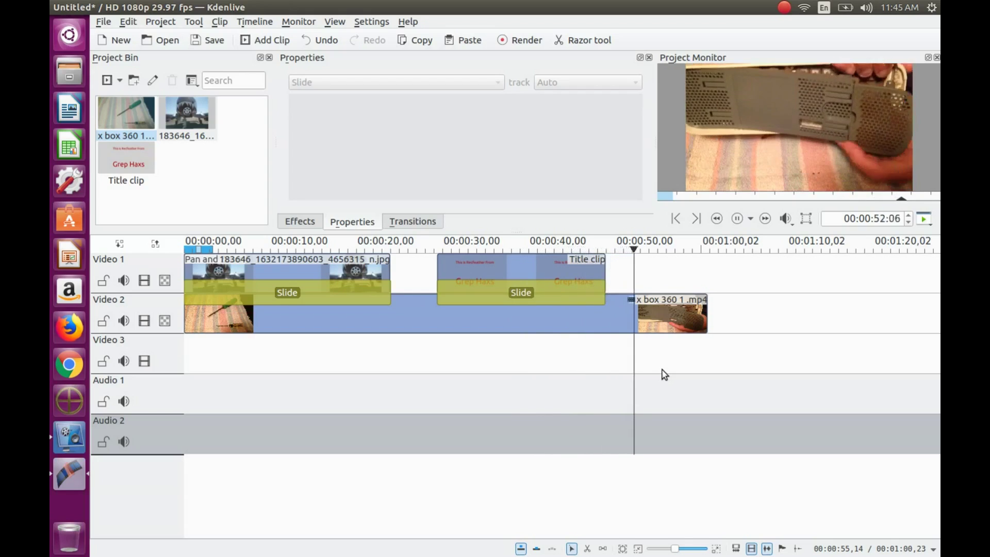
pyautogui.click(737, 219)
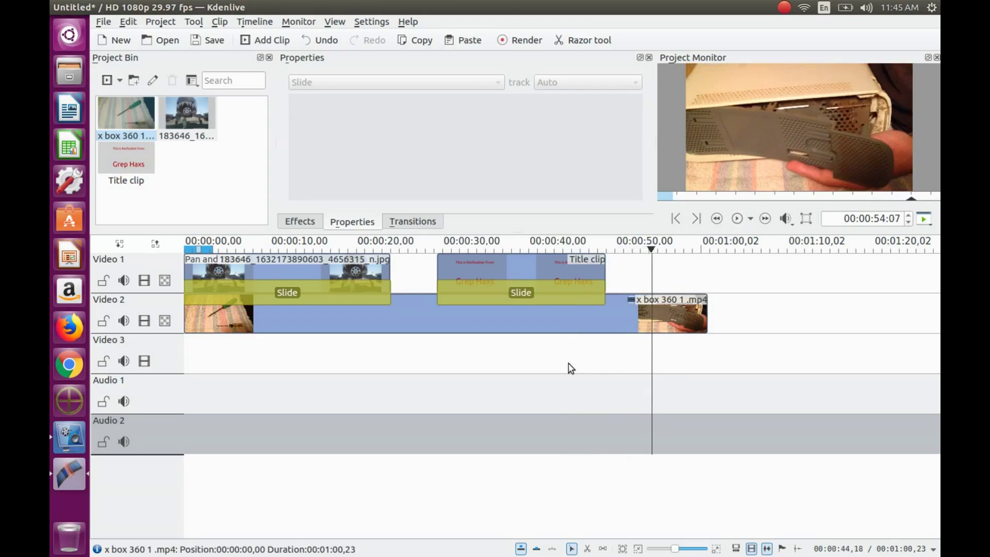